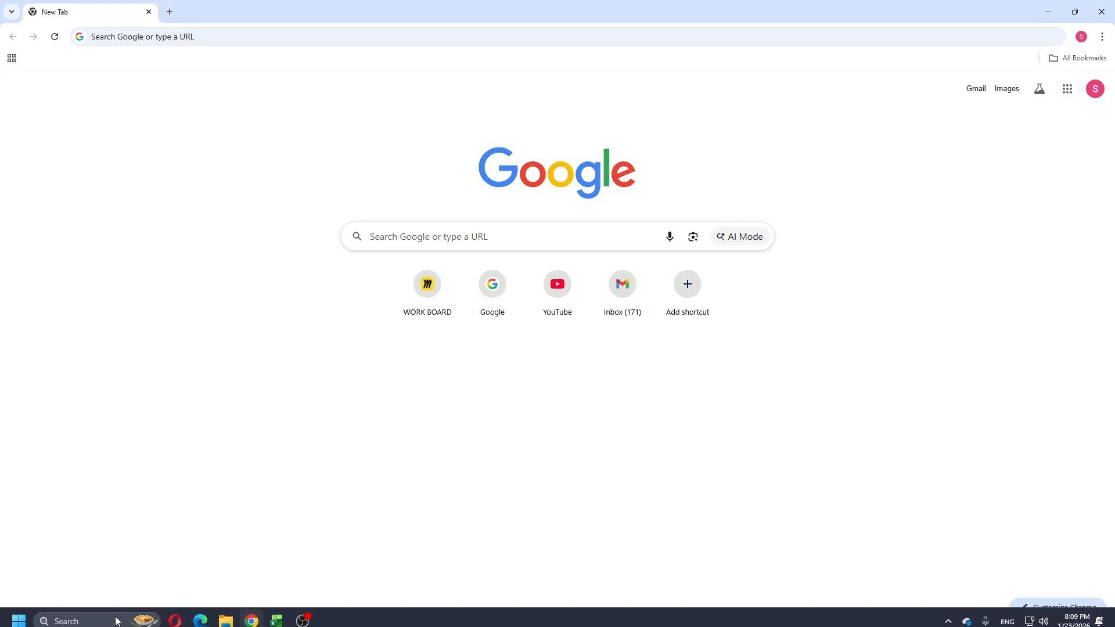
# Step: Launch VLC media player and dismiss its Privacy and Network Access Policy dialog
pyautogui.click(70, 606)
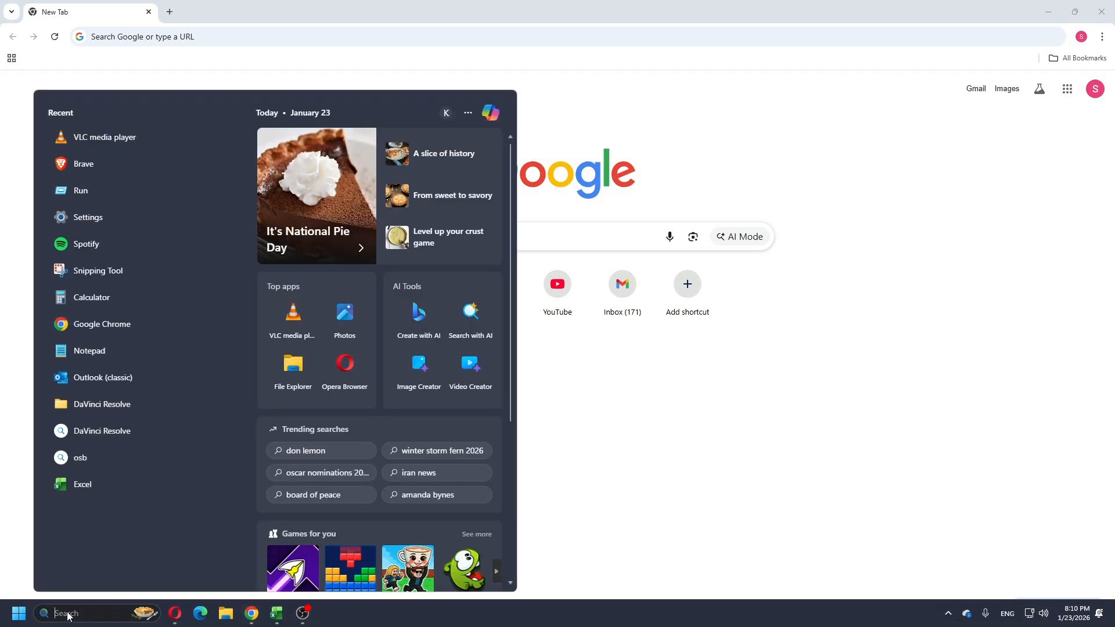
pyautogui.write('vlc')
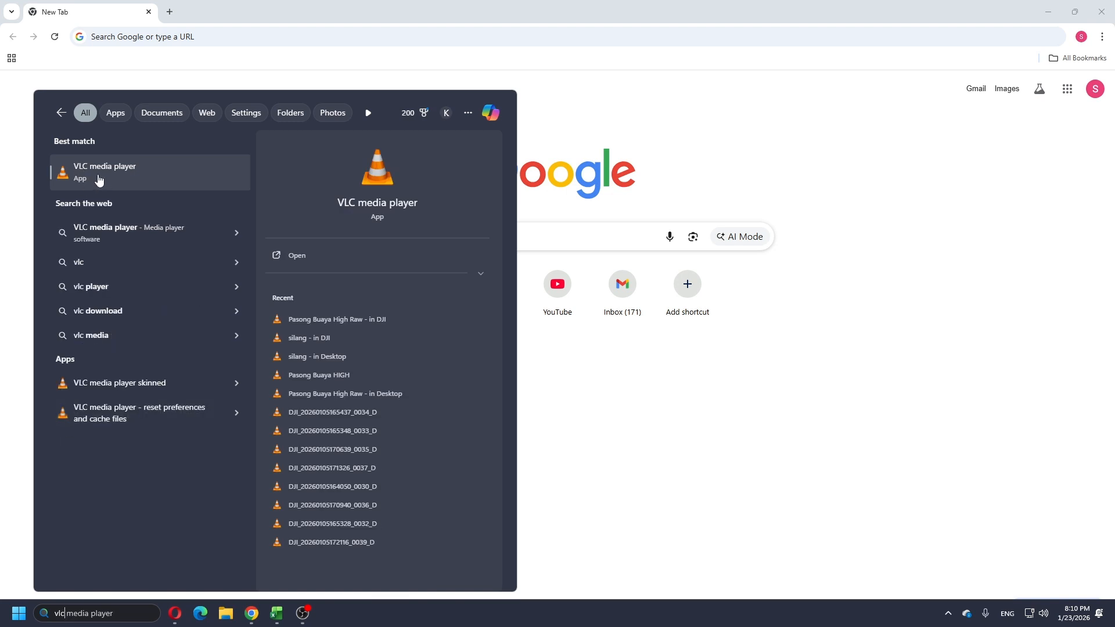
pyautogui.click(99, 180)
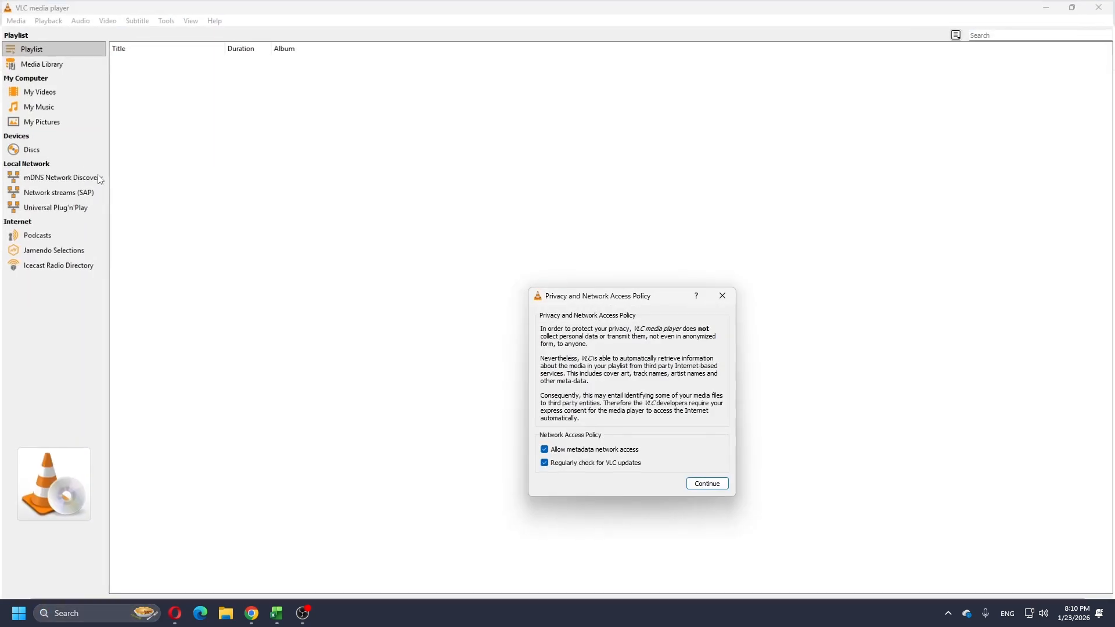
pyautogui.click(721, 301)
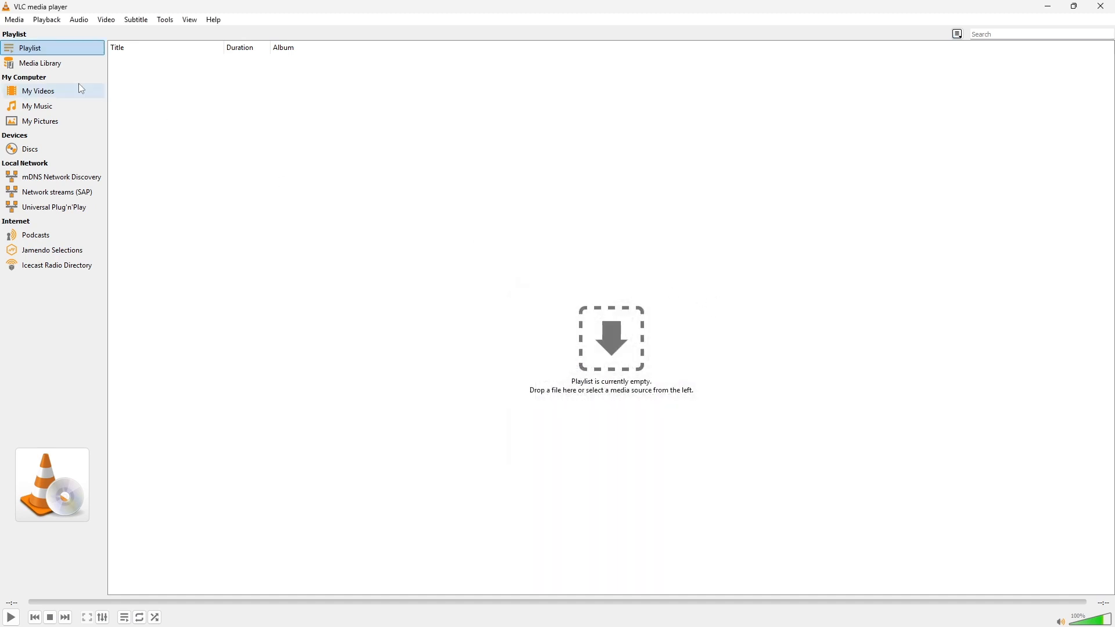
# Step: Open the VPN video from the GENERAL STOCK VIDEOS folder and pause its playback
pyautogui.click(22, 23)
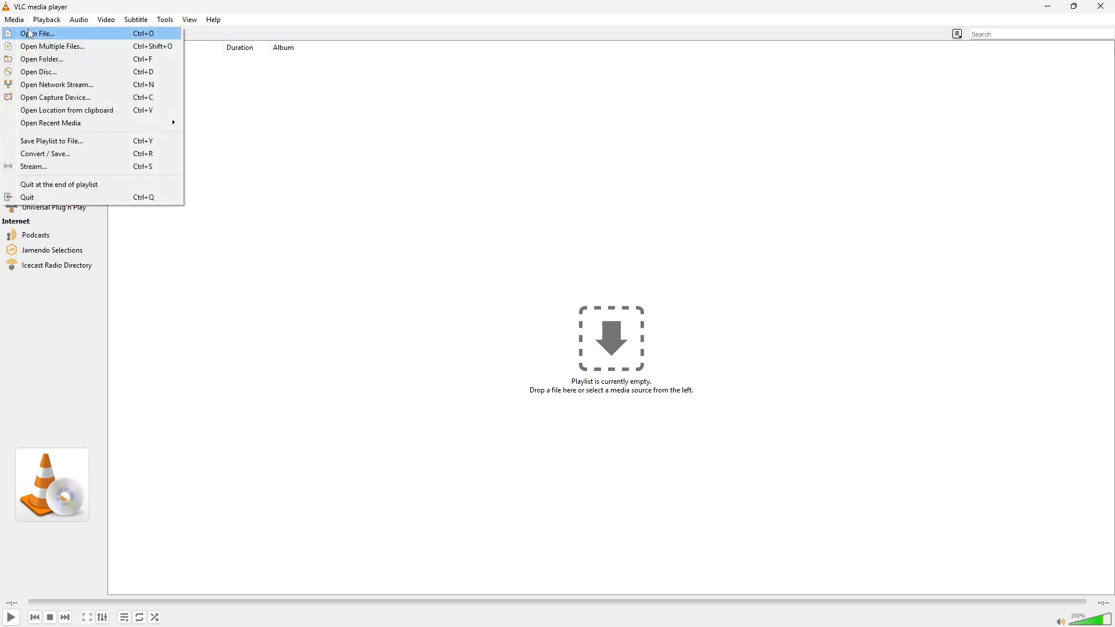
pyautogui.click(32, 33)
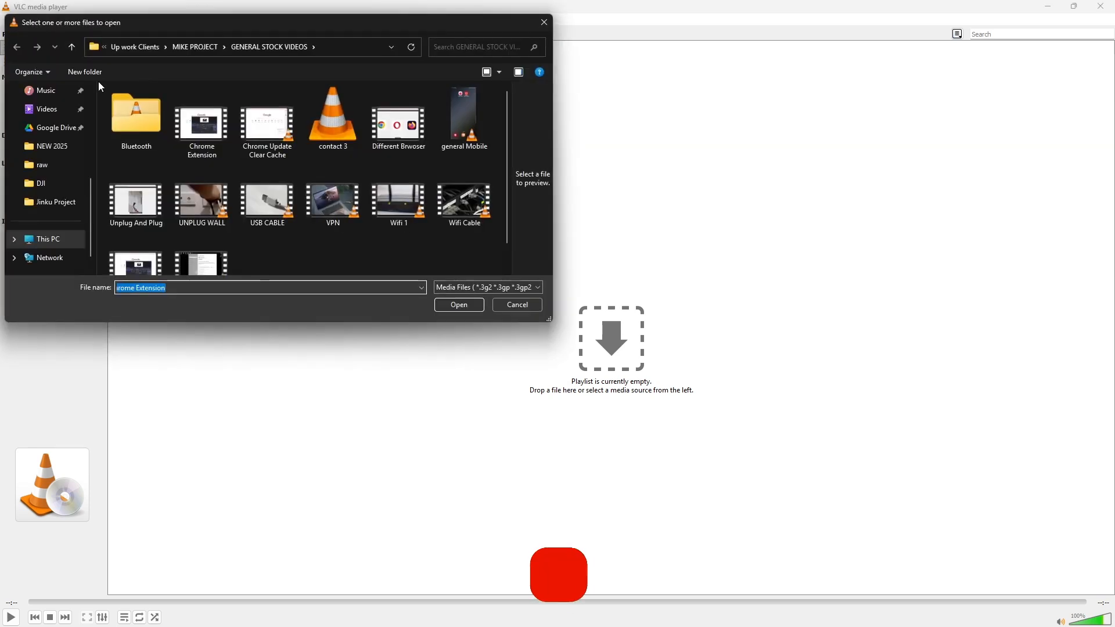
pyautogui.scroll(3, 42, 199)
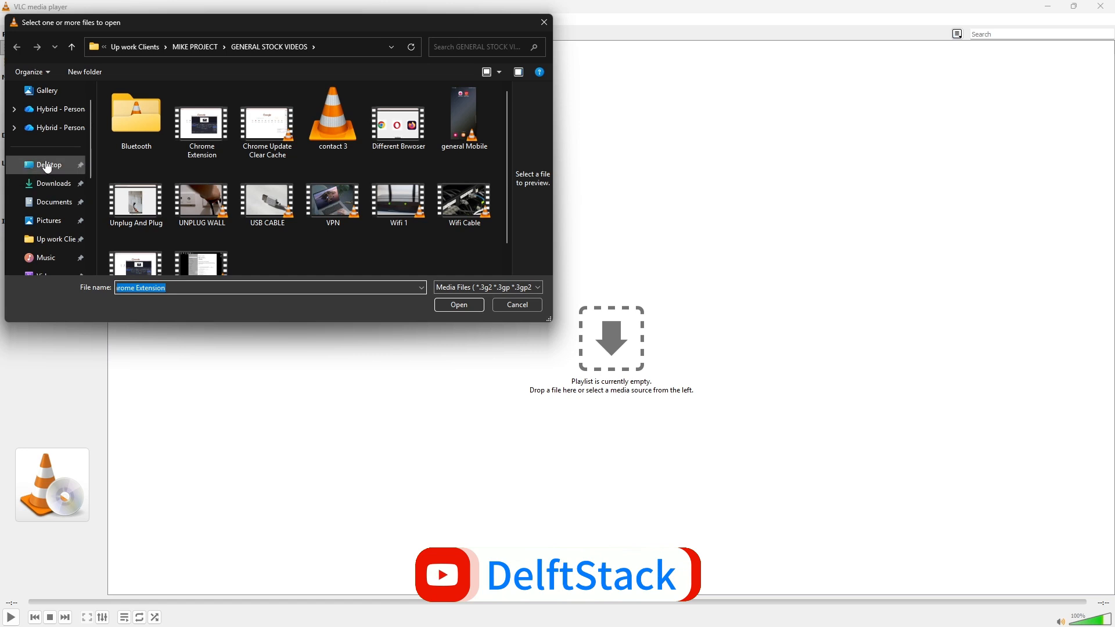
pyautogui.click(47, 171)
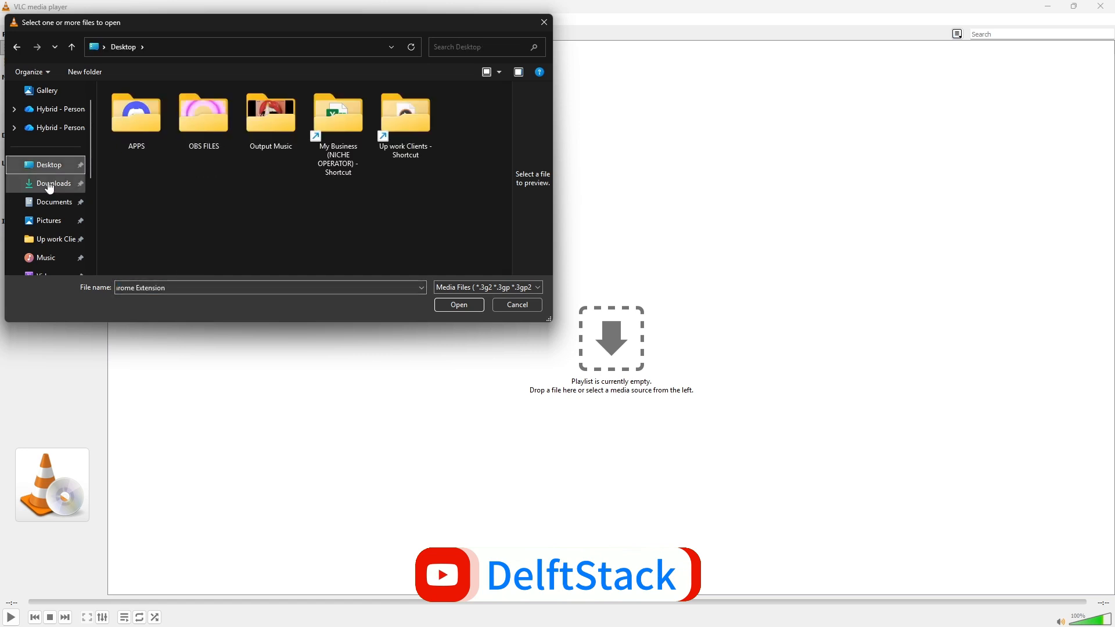
pyautogui.click(15, 48)
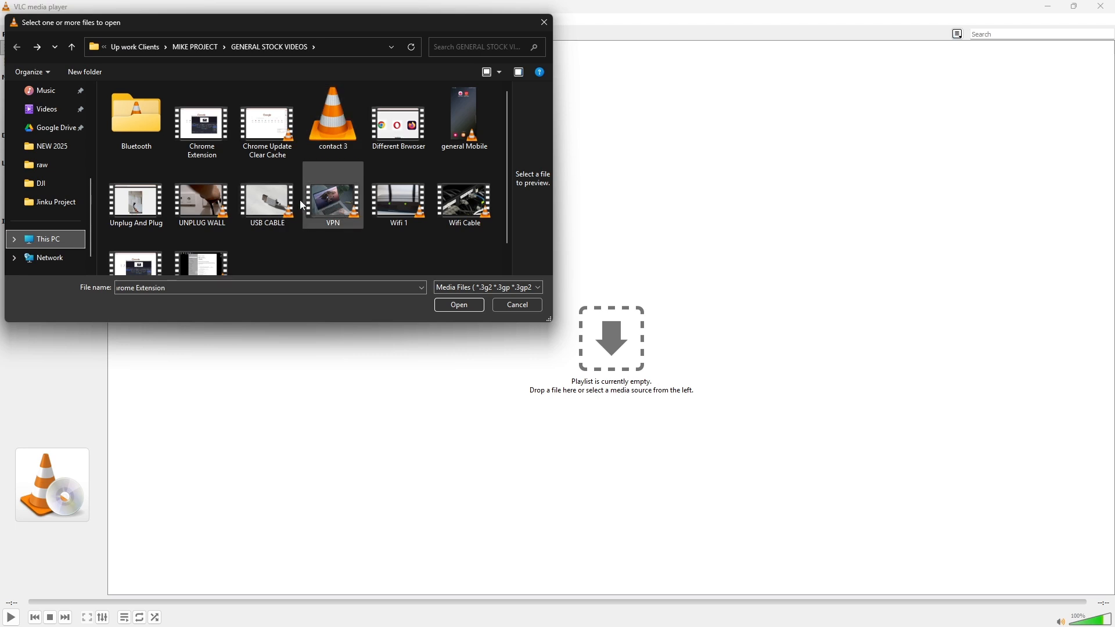
pyautogui.click(322, 205)
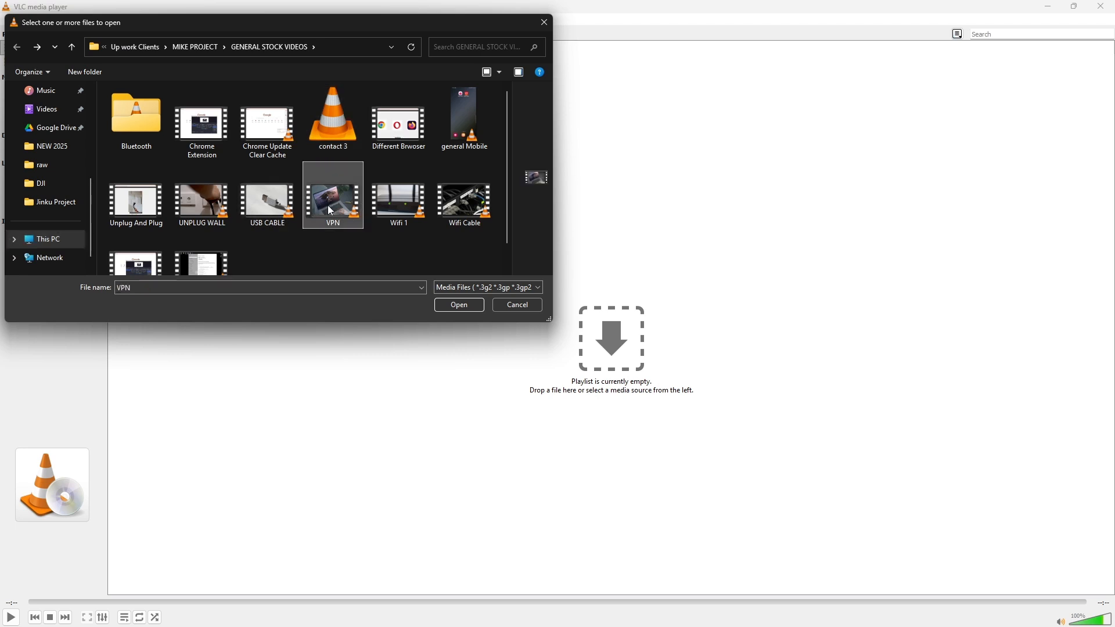
pyautogui.click(463, 306)
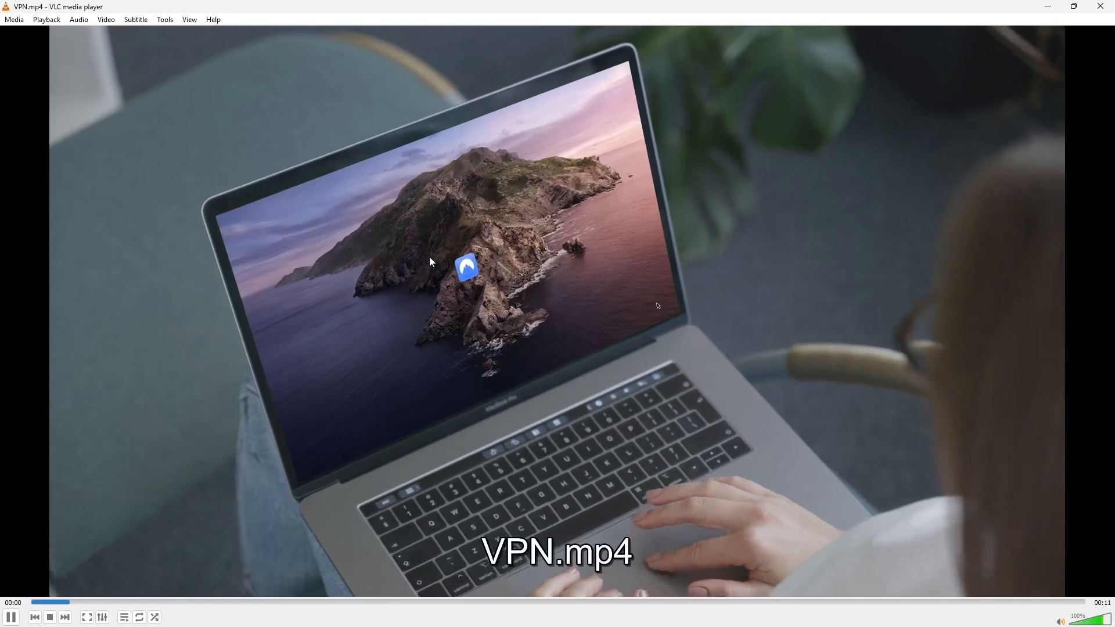
pyautogui.press('space')
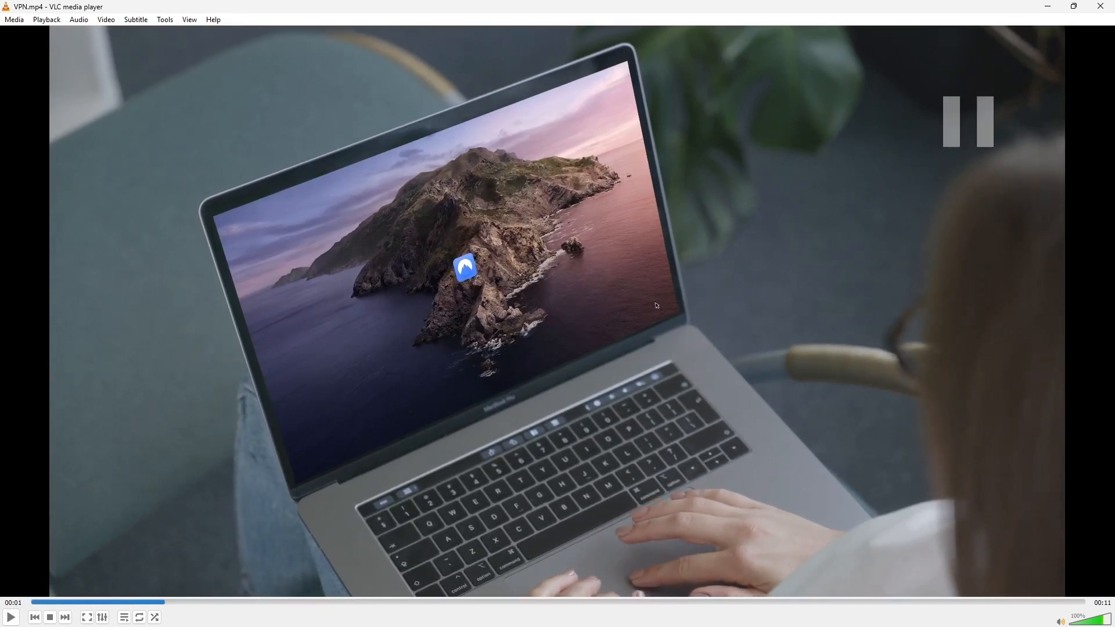
# Step: In the video effects crop settings, synchronize top with bottom and left with right
pyautogui.click(166, 21)
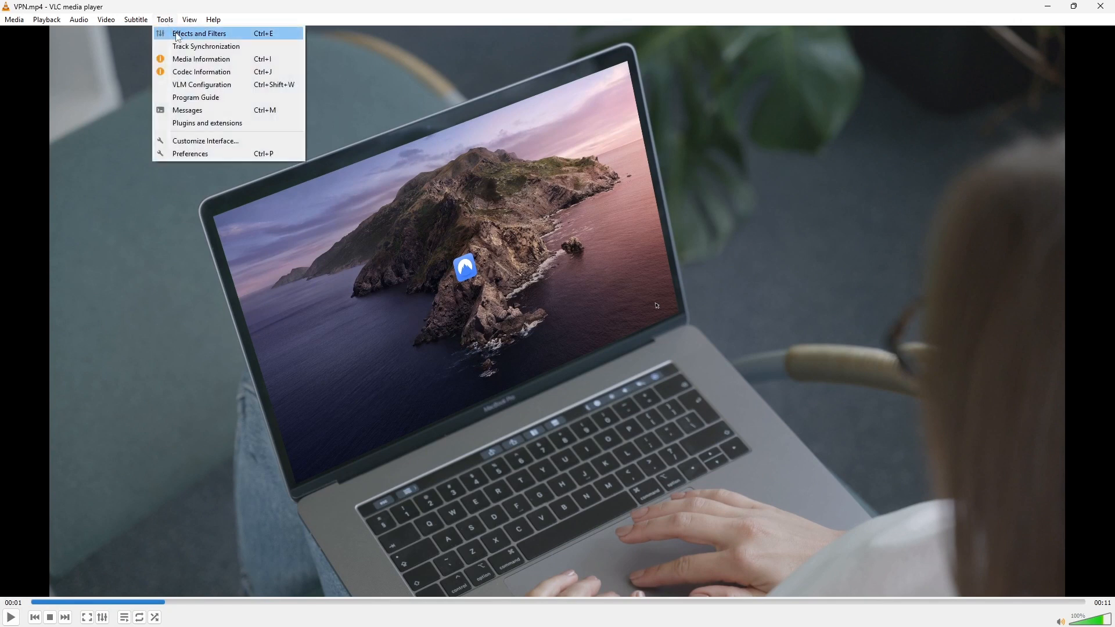
pyautogui.click(180, 35)
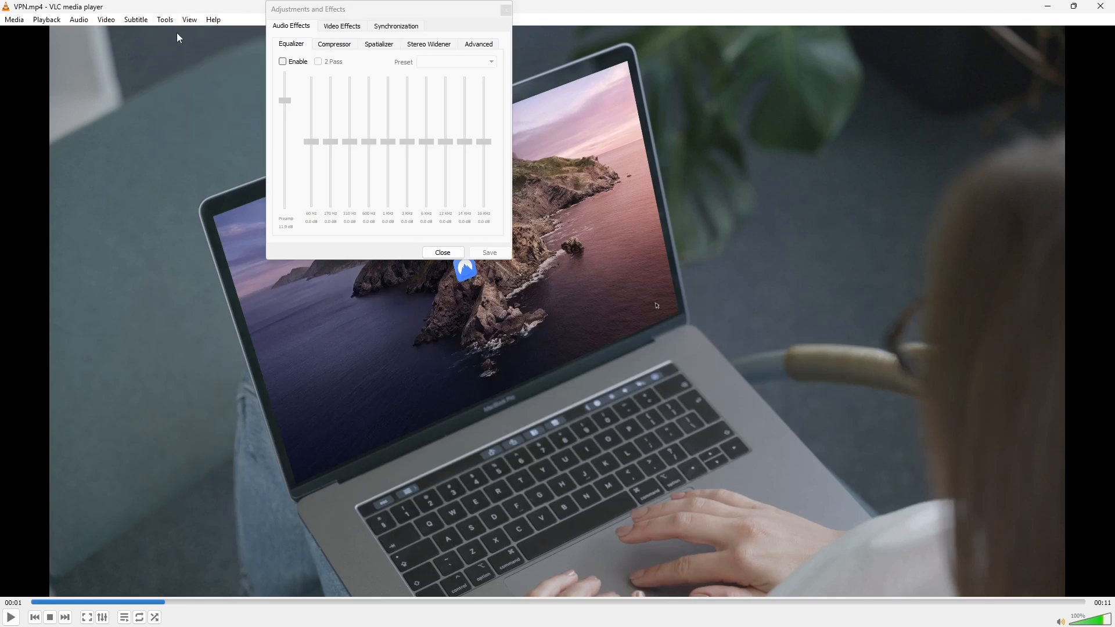
pyautogui.click(347, 29)
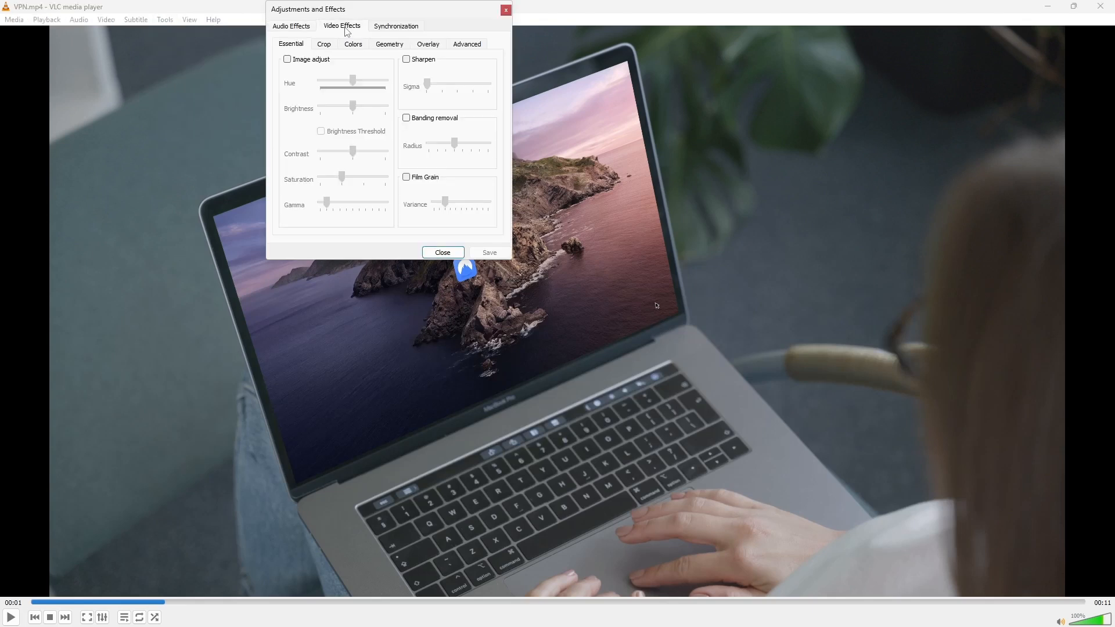
pyautogui.click(321, 47)
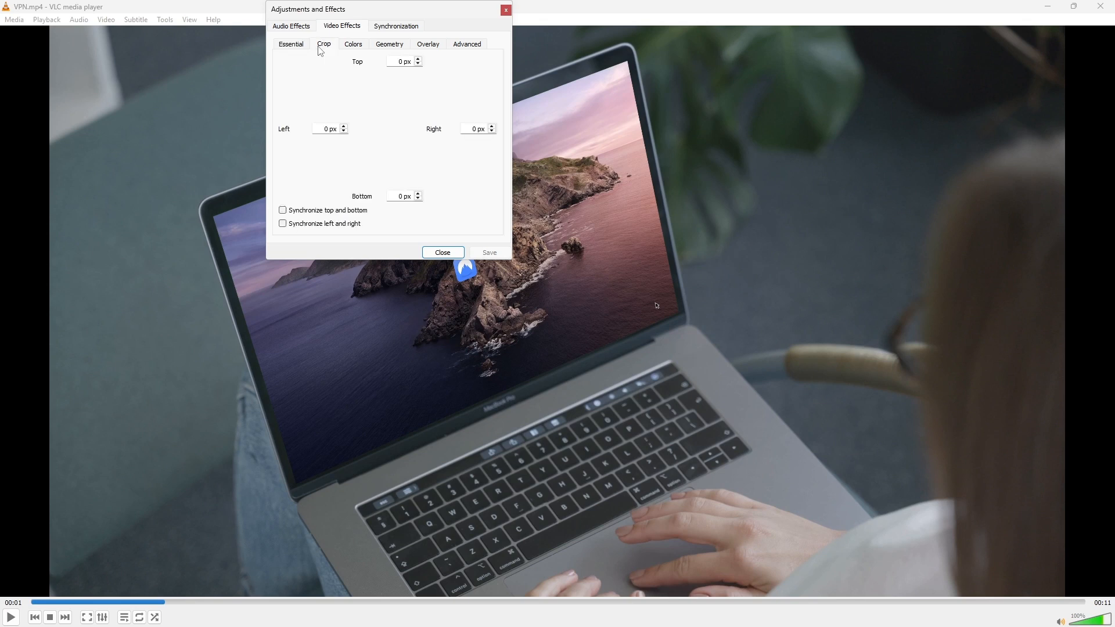
pyautogui.click(283, 210)
pyautogui.click(282, 224)
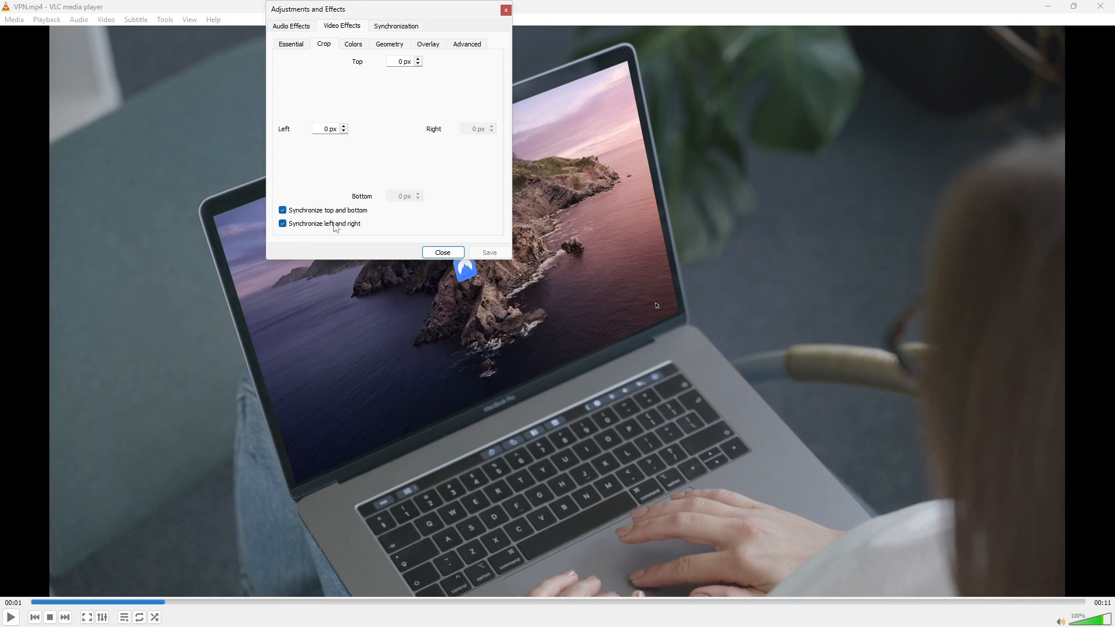
# Step: Set the top and left crop values to 150 px each and close the effects dialog
pyautogui.doubleClick(399, 61)
pyautogui.click(404, 61)
pyautogui.write('150')
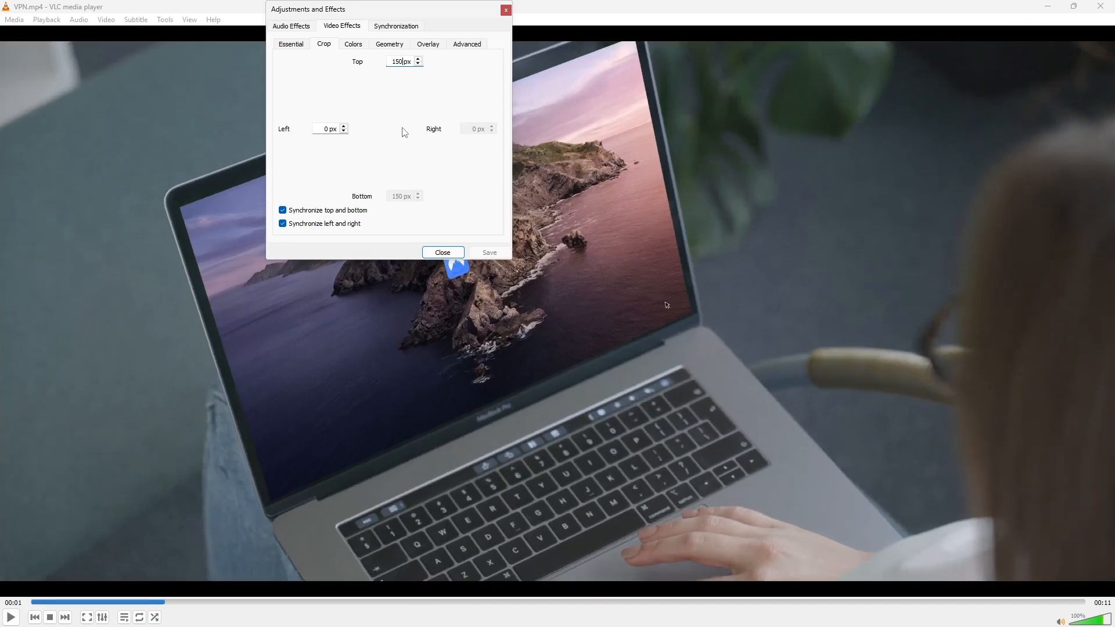
pyautogui.click(326, 129)
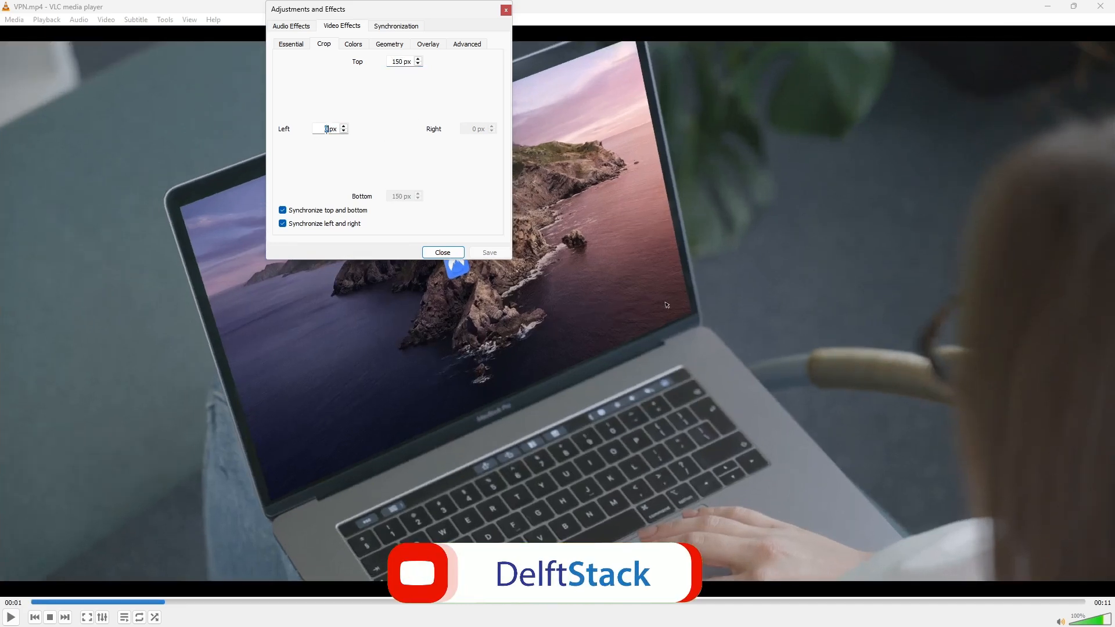
pyautogui.write('150')
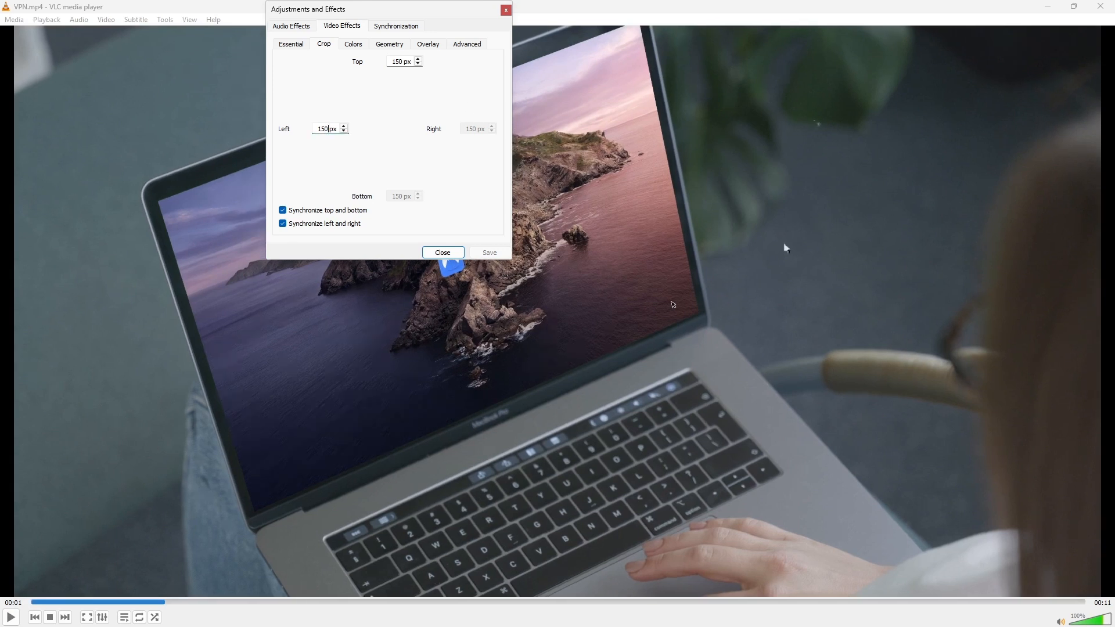
pyautogui.click(442, 253)
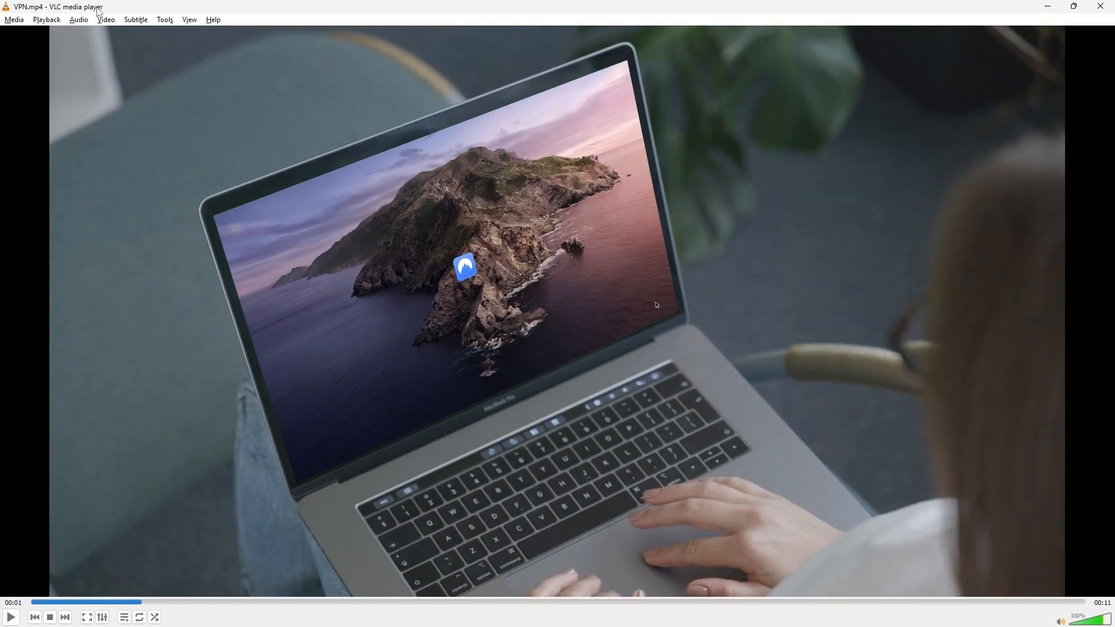
# Step: Show all preferences and open the Croppadd settings among the video filters
pyautogui.click(160, 21)
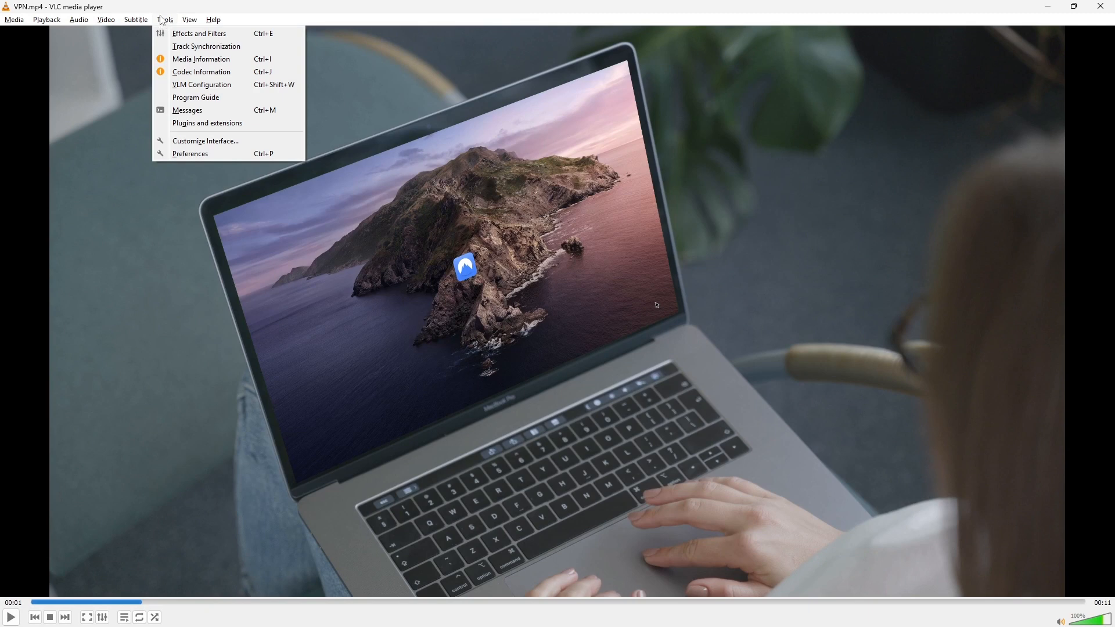
pyautogui.click(227, 154)
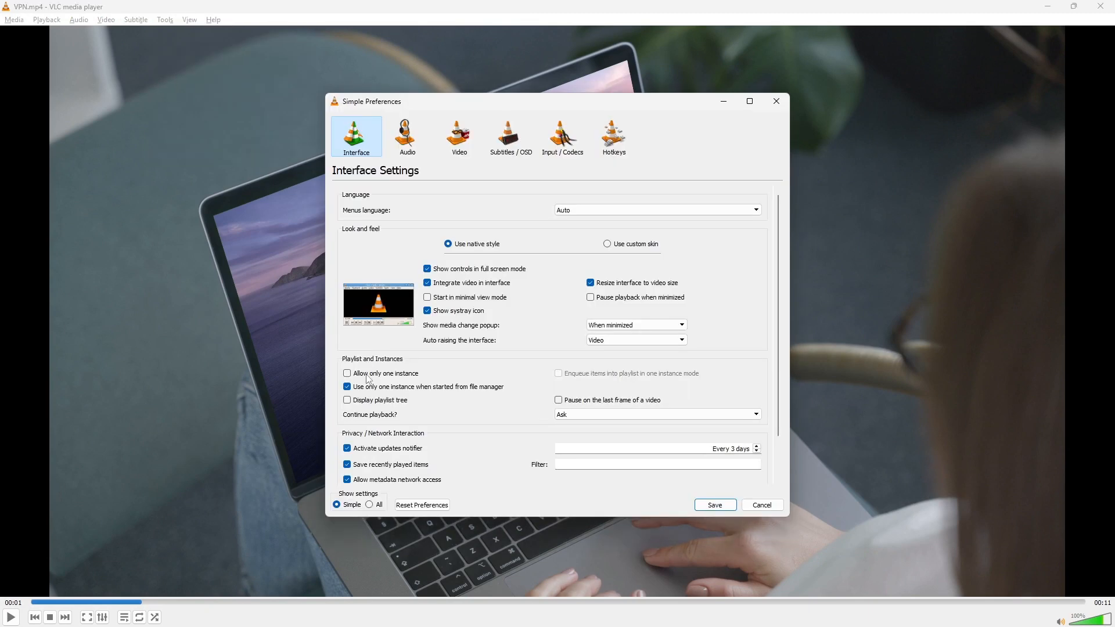
pyautogui.click(370, 506)
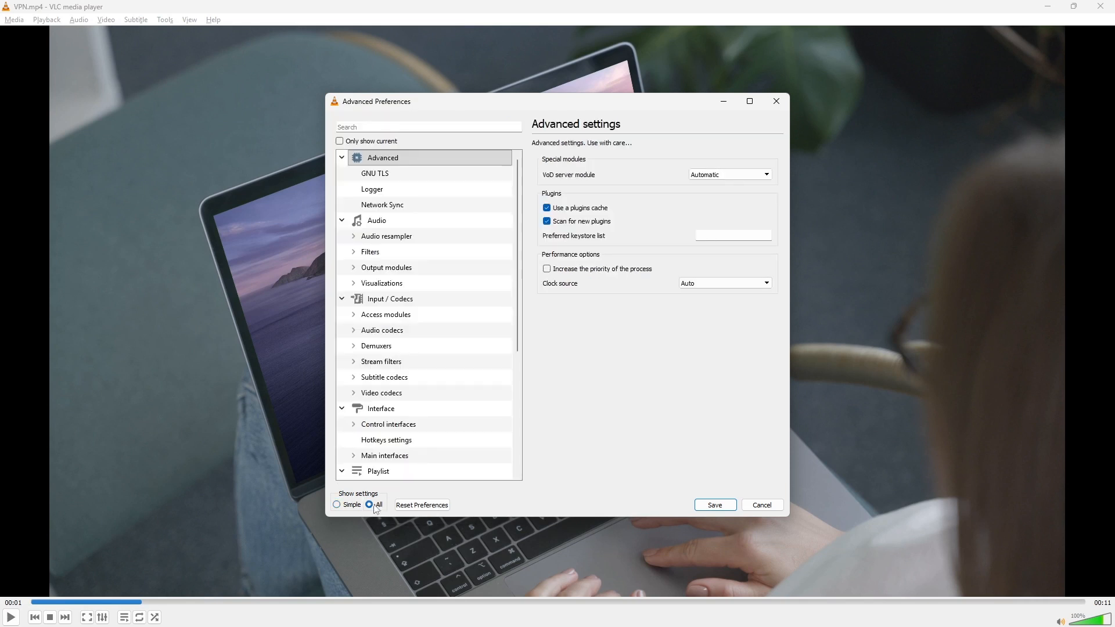
pyautogui.scroll(-2, 418, 267)
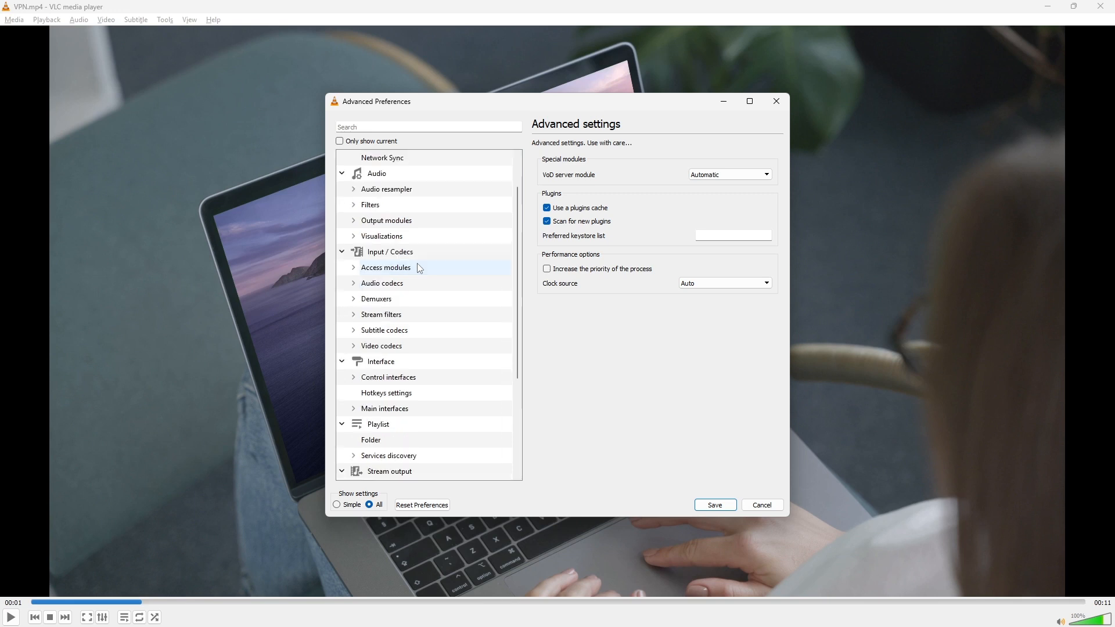
pyautogui.scroll(-3, 419, 266)
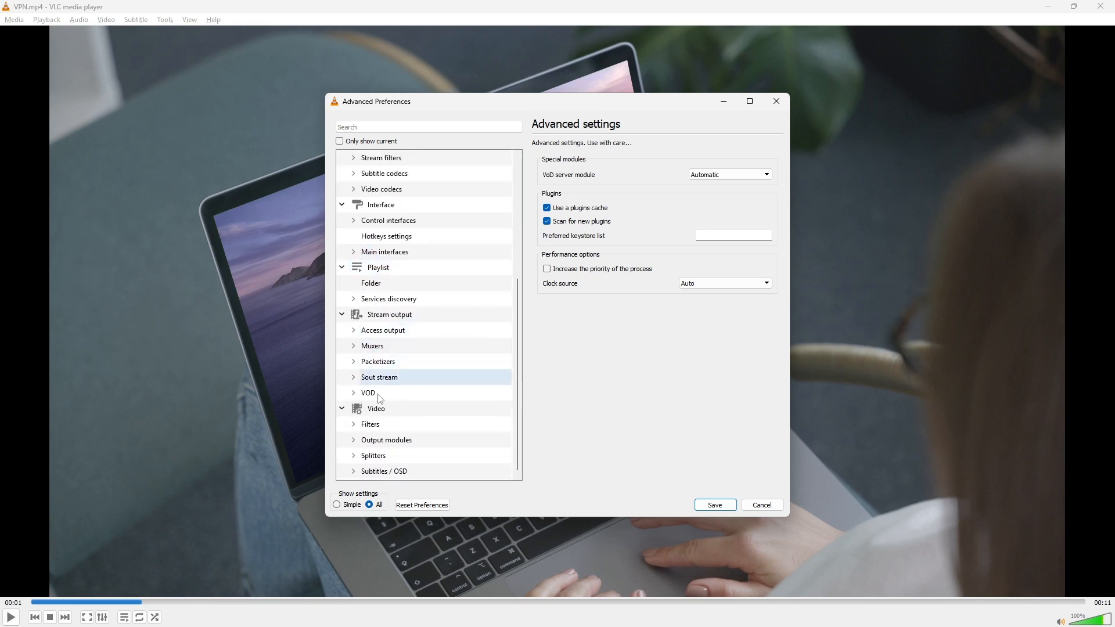
pyautogui.click(343, 409)
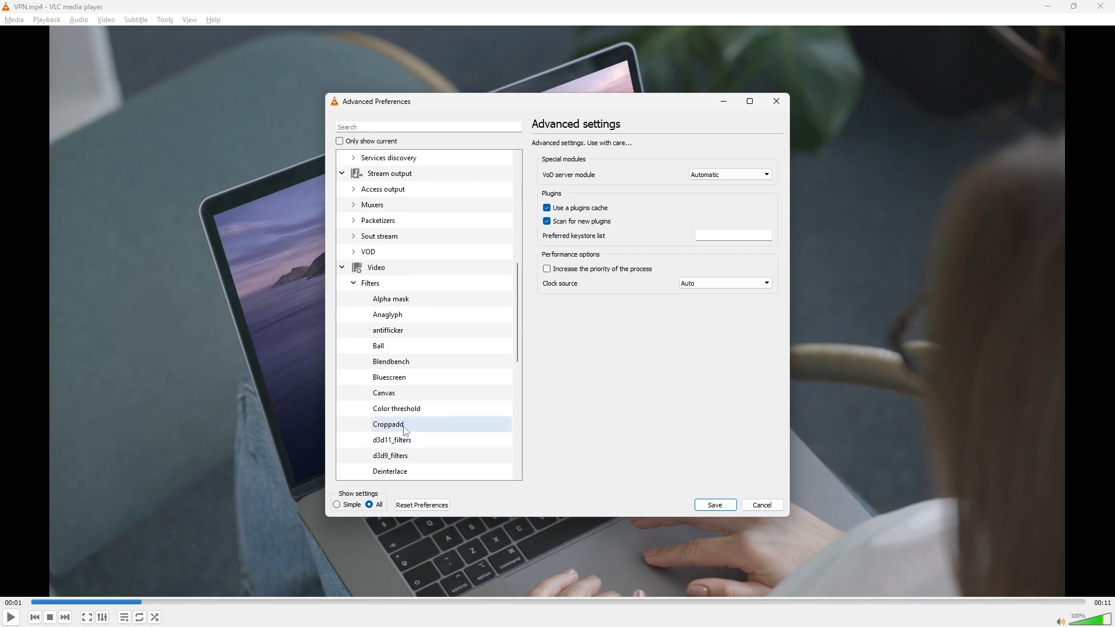
pyautogui.click(406, 431)
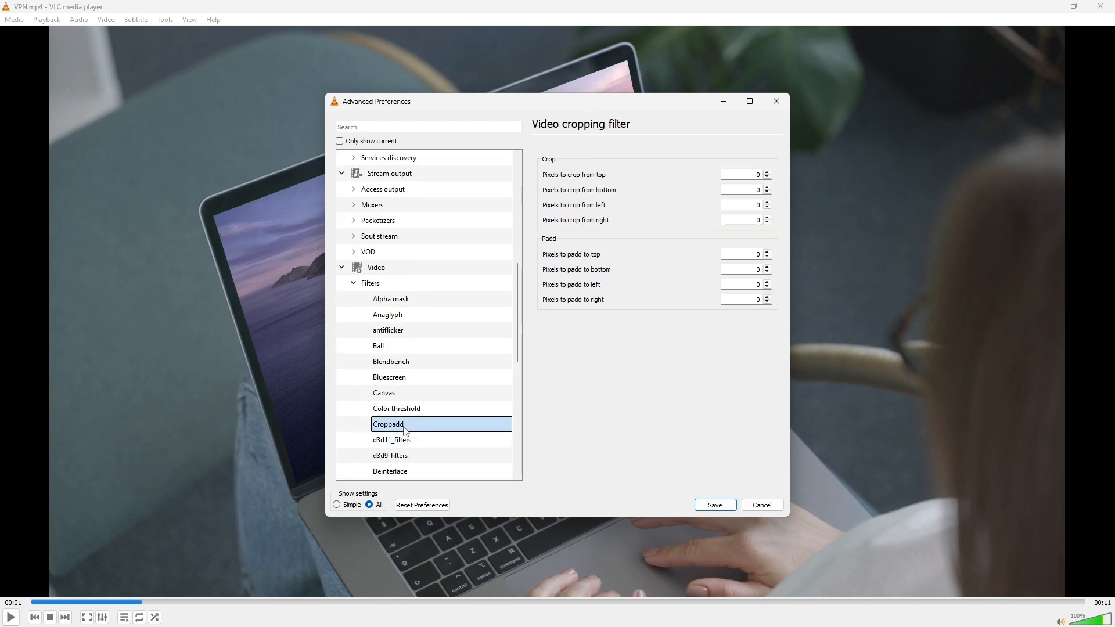
# Step: Set the pixels to crop from top, bottom, left and right to 150 each
pyautogui.click(743, 174)
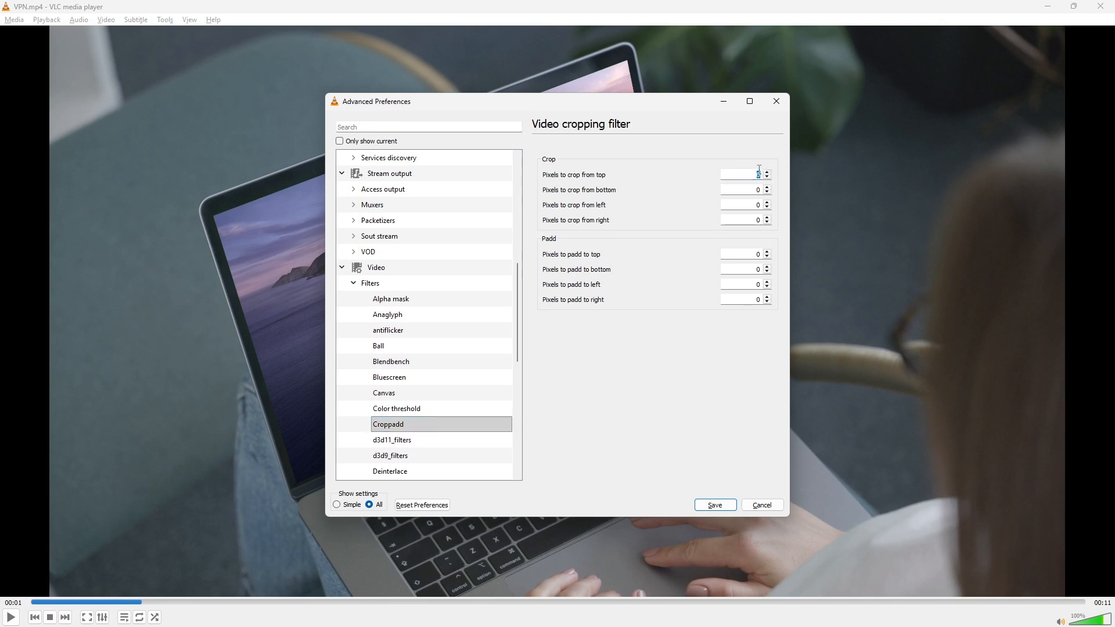
pyautogui.write('150')
pyautogui.press('Tab')
pyautogui.write('150')
pyautogui.press('Tab')
pyautogui.write('150')
pyautogui.press('Tab')
pyautogui.write('150')
# Step: Enable the Video cropping filter module in the video filters and save the preferences
pyautogui.click(377, 284)
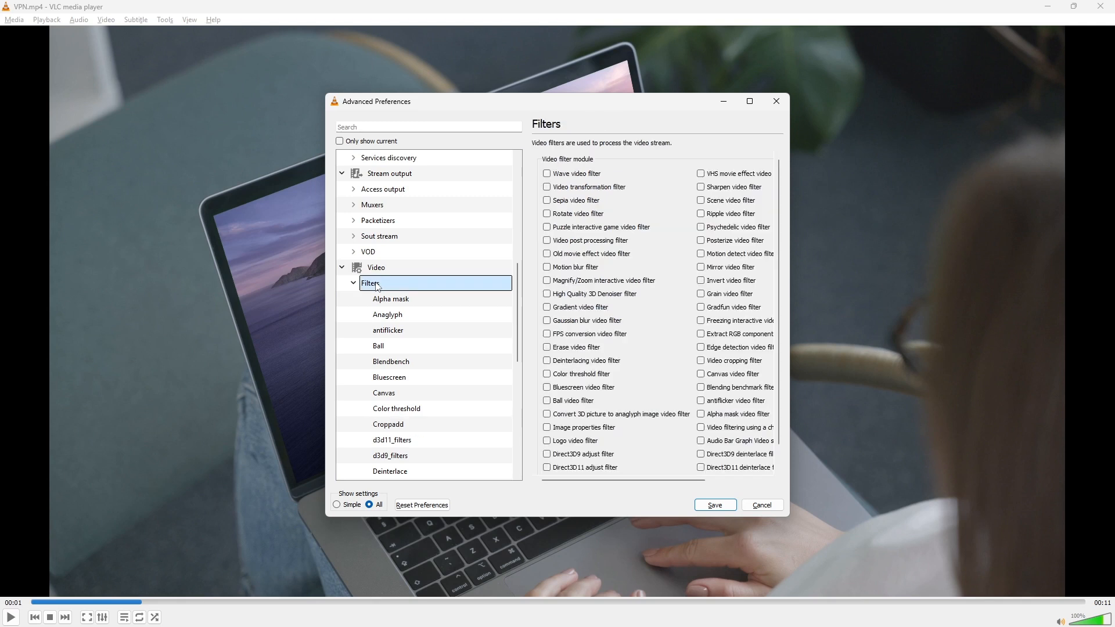
pyautogui.moveTo(616, 482); pyautogui.dragTo(715, 483)
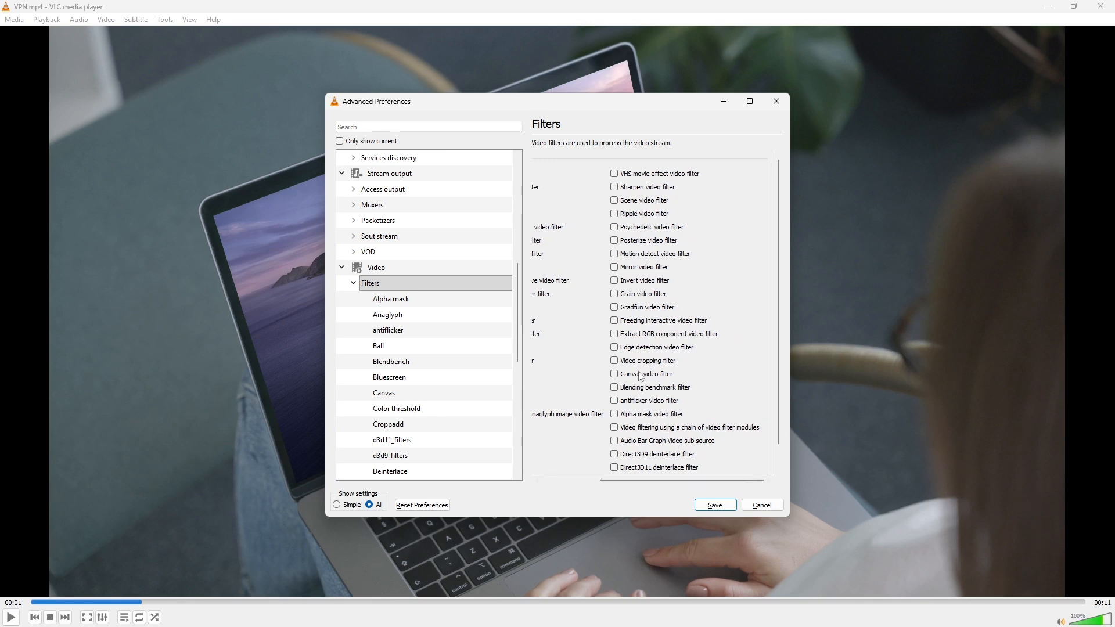
pyautogui.click(636, 367)
pyautogui.click(715, 505)
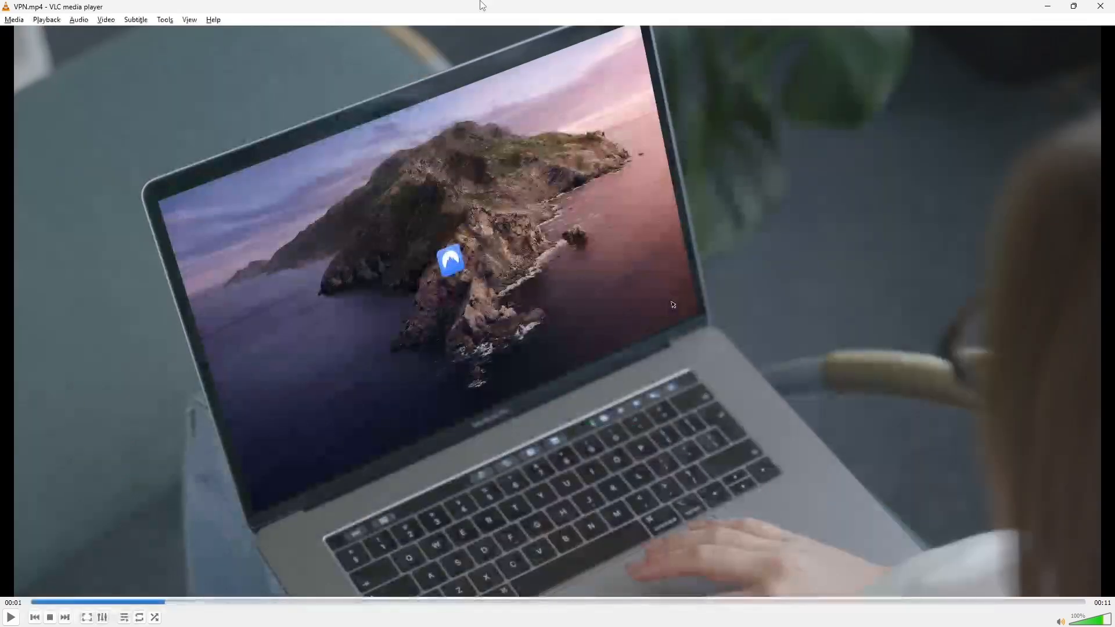
# Step: Open the Convert / Save dialog and add the VPN video from the GENERAL STOCK VIDEOS folder as the source file
pyautogui.click(8, 23)
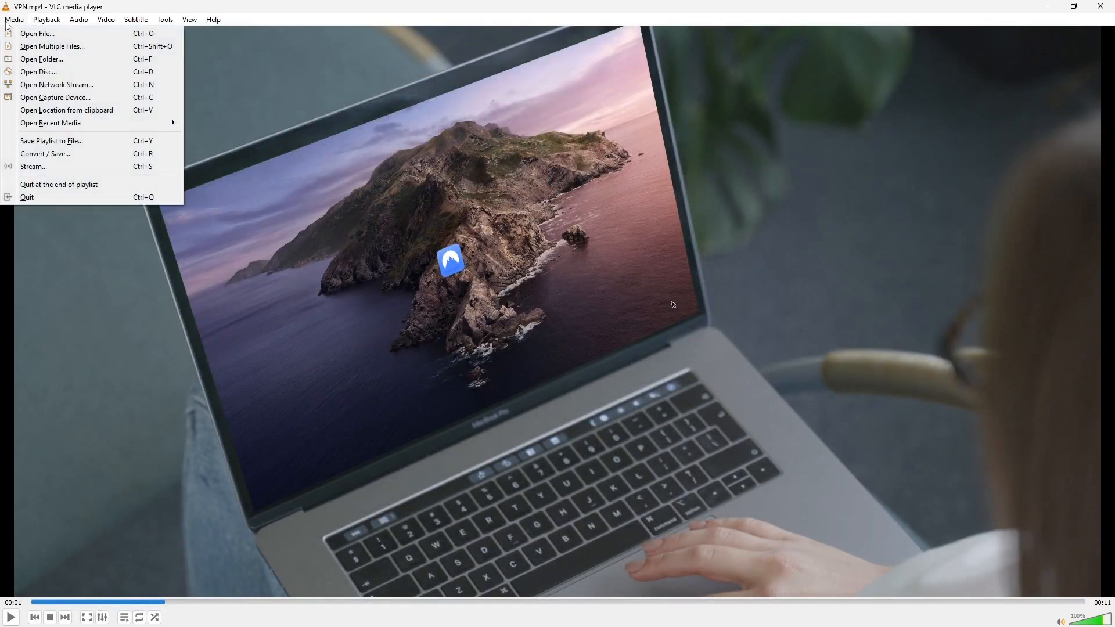
pyautogui.click(61, 154)
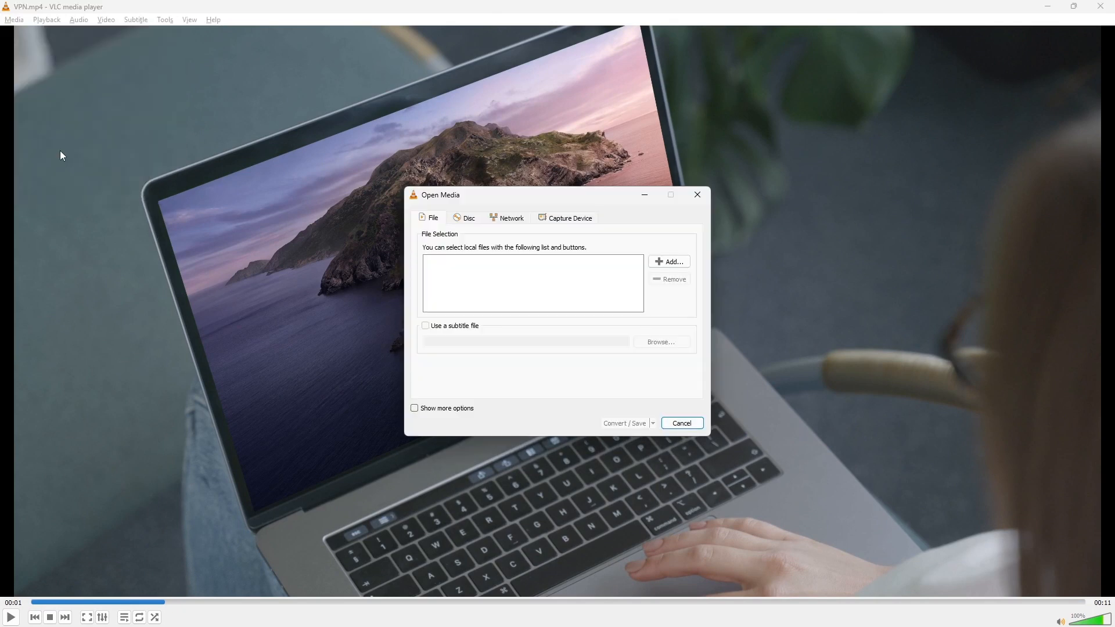
pyautogui.click(676, 263)
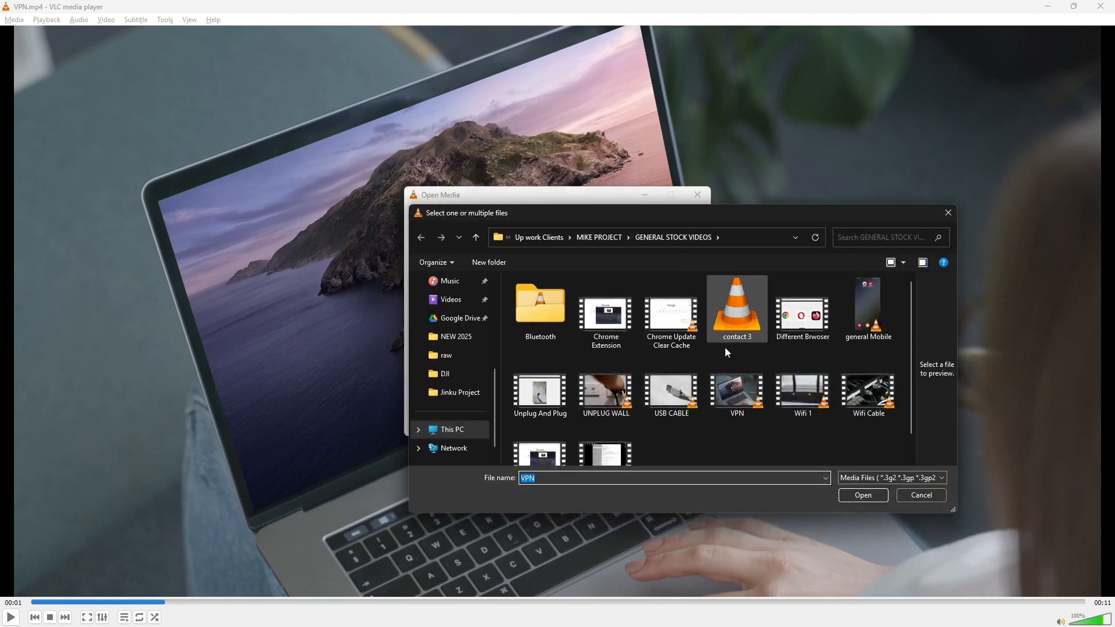
pyautogui.click(750, 398)
pyautogui.click(862, 496)
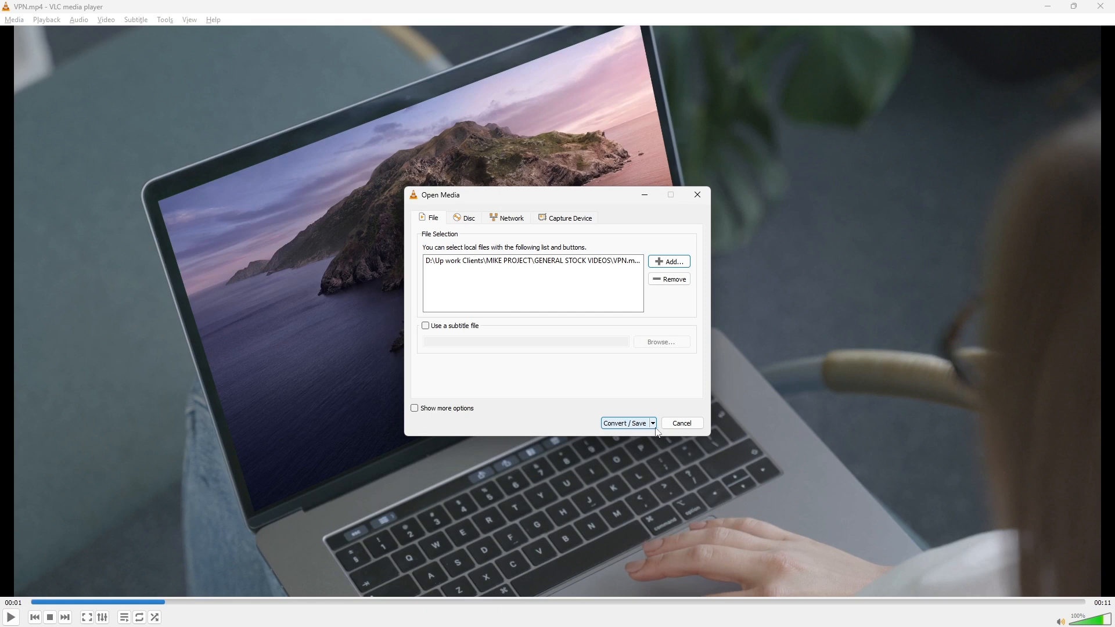
# Step: Choose to convert the added video and set the conversion profile to Video - H.264 + MP3 (MP4)
pyautogui.click(655, 424)
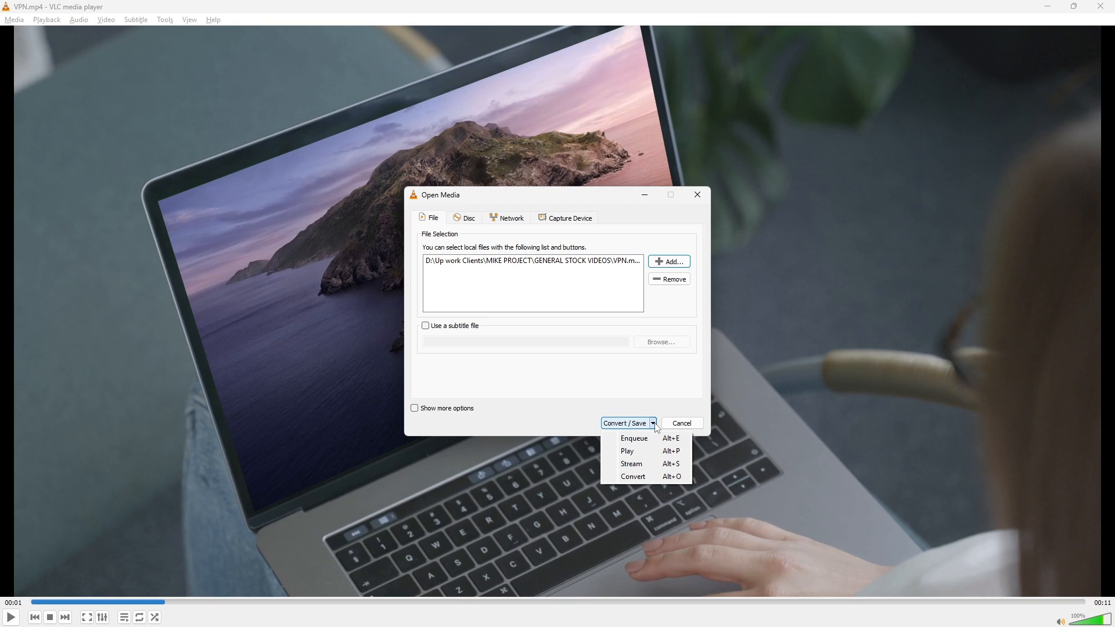
pyautogui.click(636, 478)
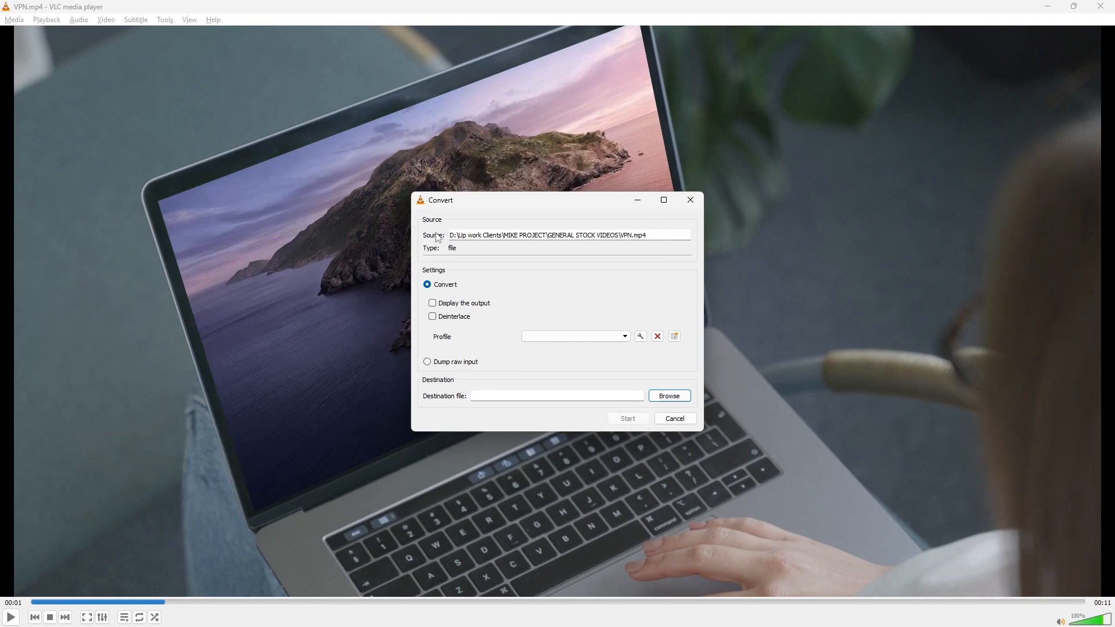
pyautogui.click(578, 337)
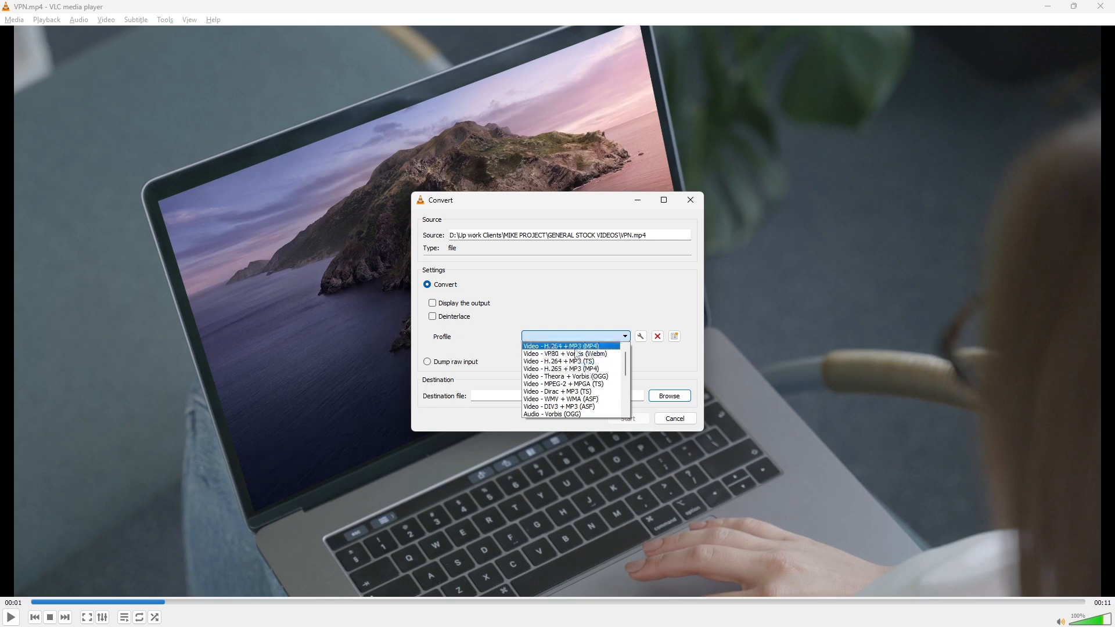
pyautogui.click(581, 347)
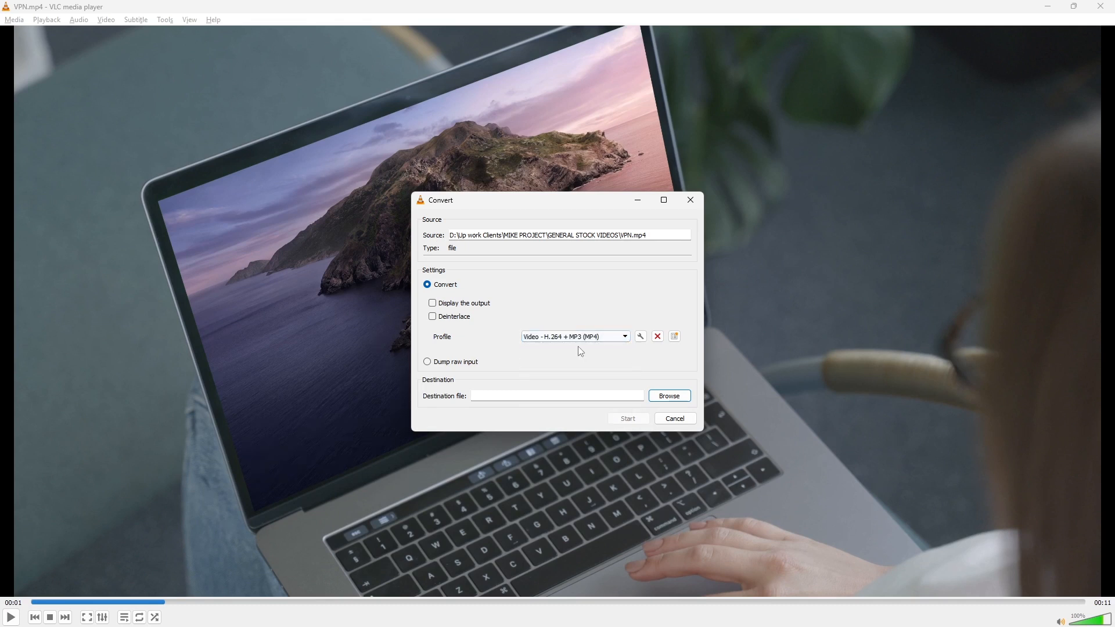
# Step: Set the conversion's destination file to VPN.mp4 in the Desktop folder
pyautogui.click(668, 397)
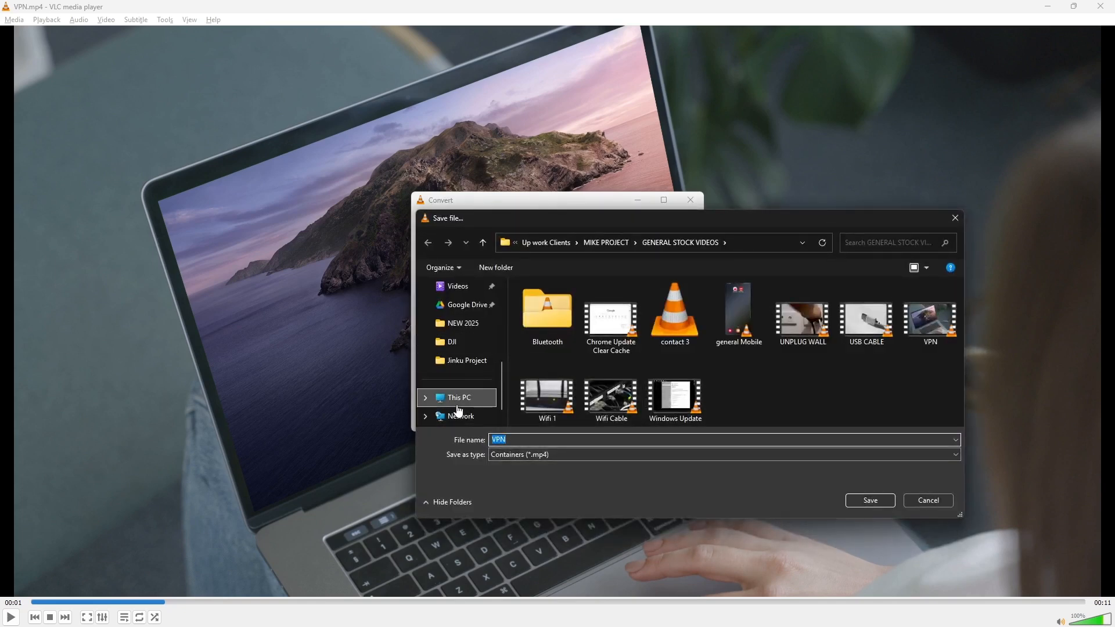
pyautogui.click(459, 379)
pyautogui.scroll(5, 465, 372)
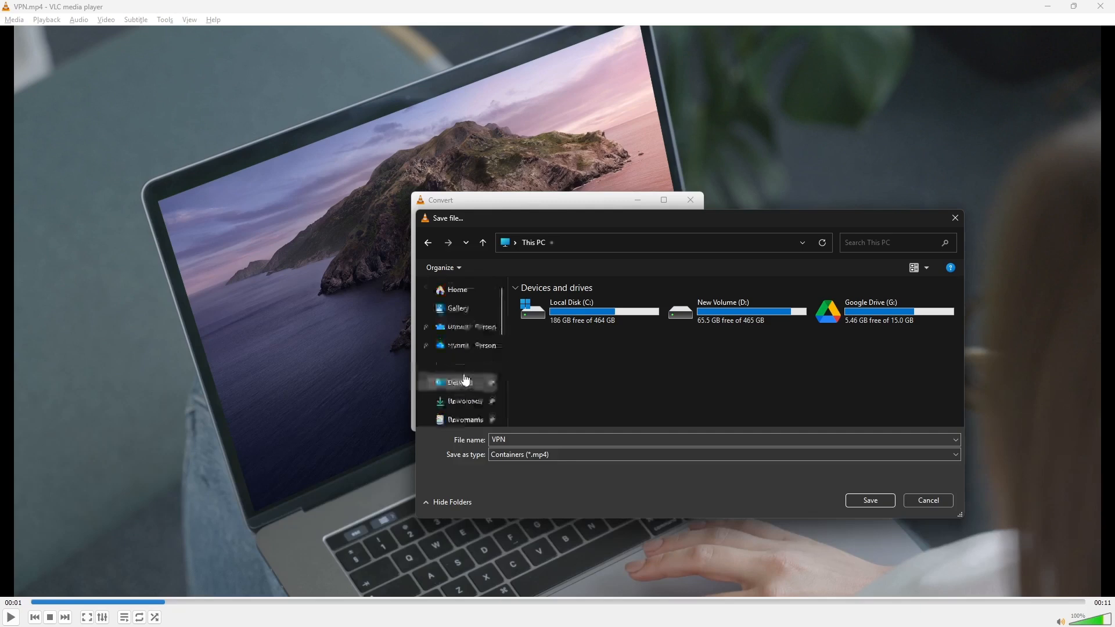
pyautogui.click(473, 381)
pyautogui.click(869, 501)
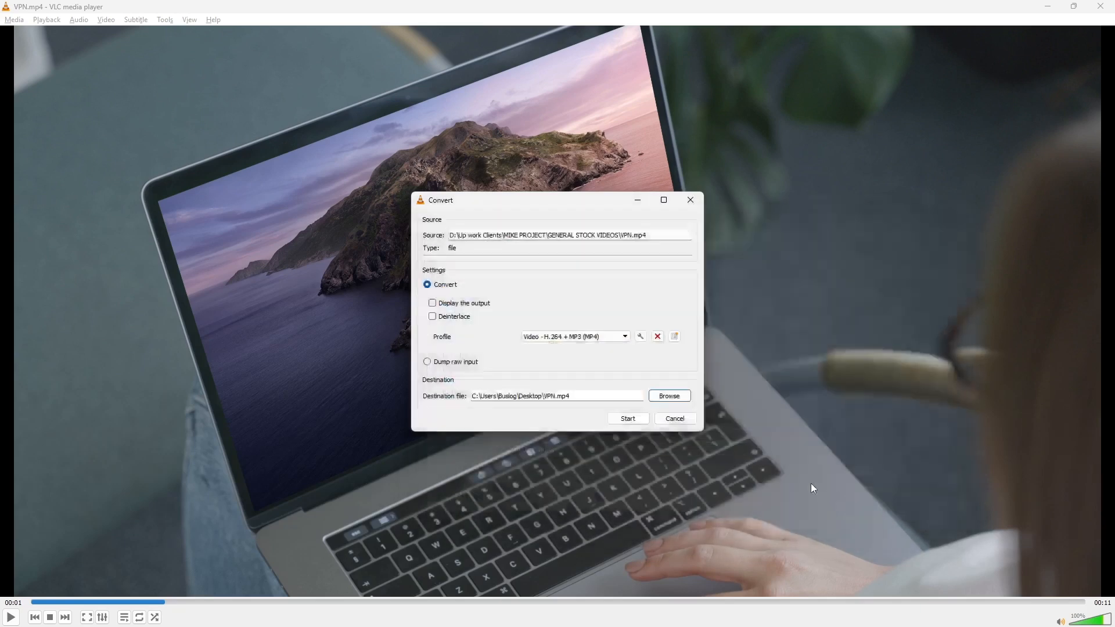